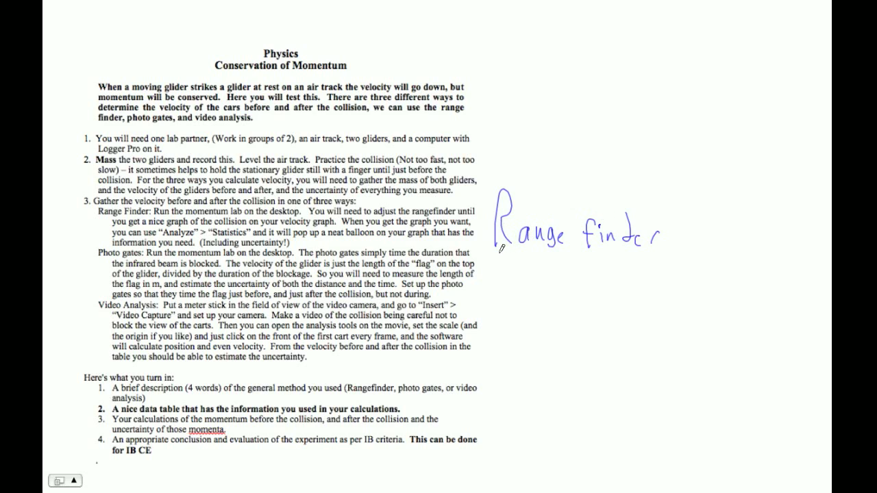
Draw a hand-drawn box around the handwritten "Range finder" heading beside the lab instructions
drag(498, 250, 543, 252)
mouse_move(646, 252)
mouse_down()
mouse_move(690, 208)
mouse_move(669, 196)
mouse_move(536, 188)
mouse_move(488, 195)
mouse_move(494, 248)
mouse_up()
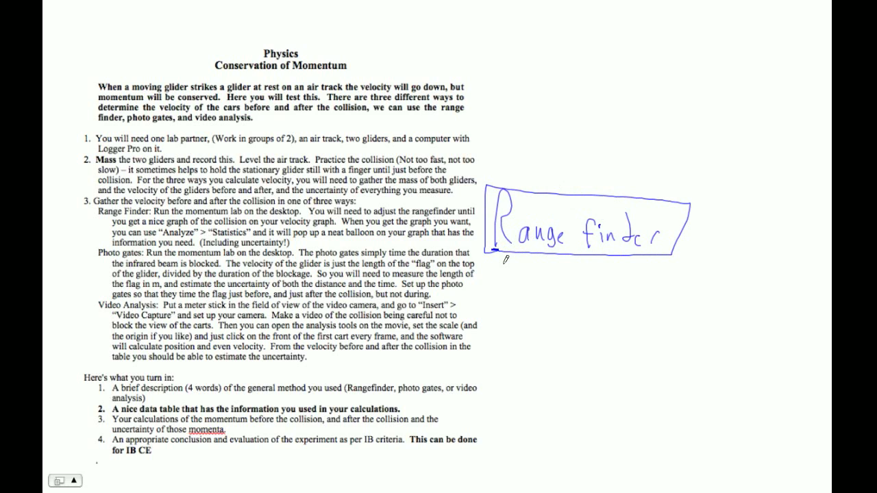
Switch to rangefinder.cmbl in Logger Pro and show statistics for the velocity plateau before the collision, from about 3.6 to 4.2 s
key(F3)
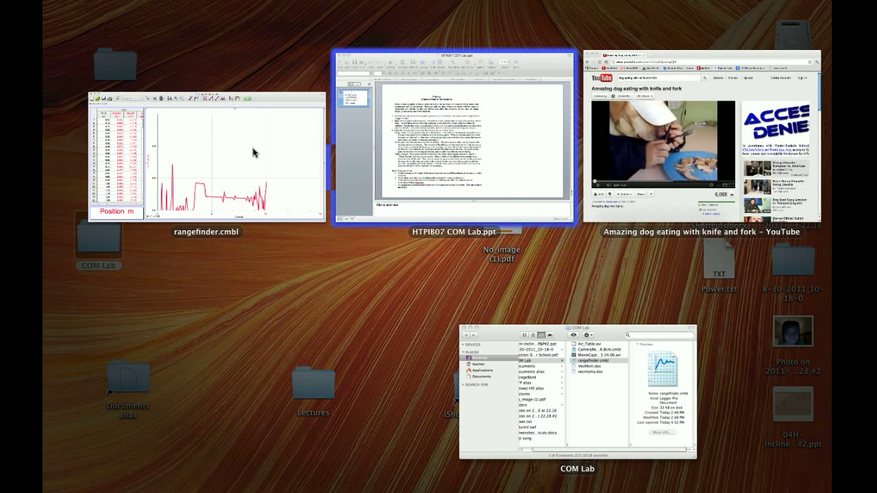
click(274, 144)
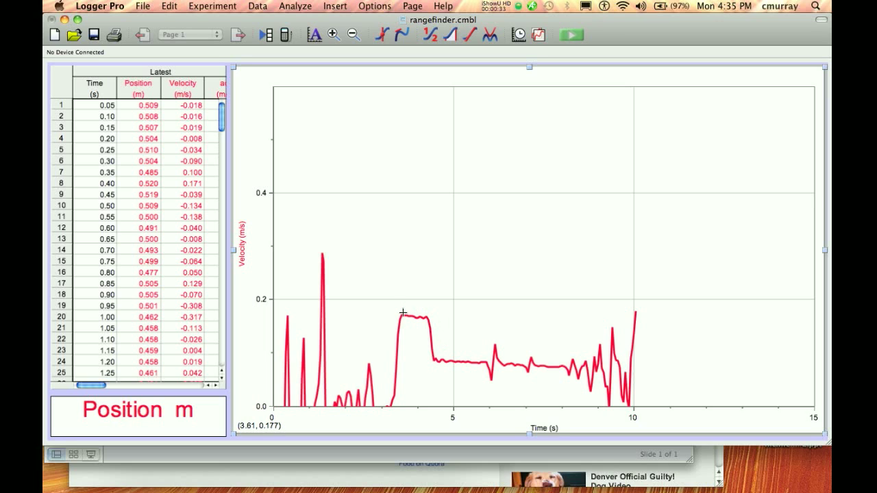
drag(406, 315, 428, 320)
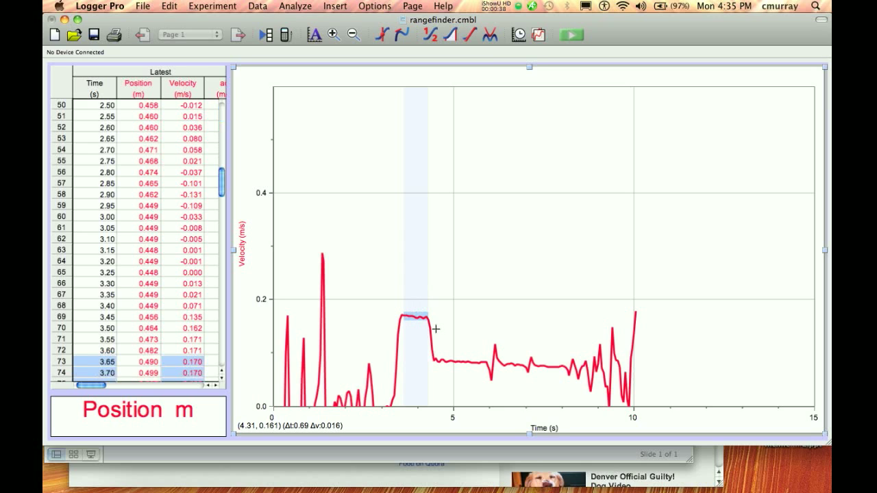
drag(423, 324, 425, 323)
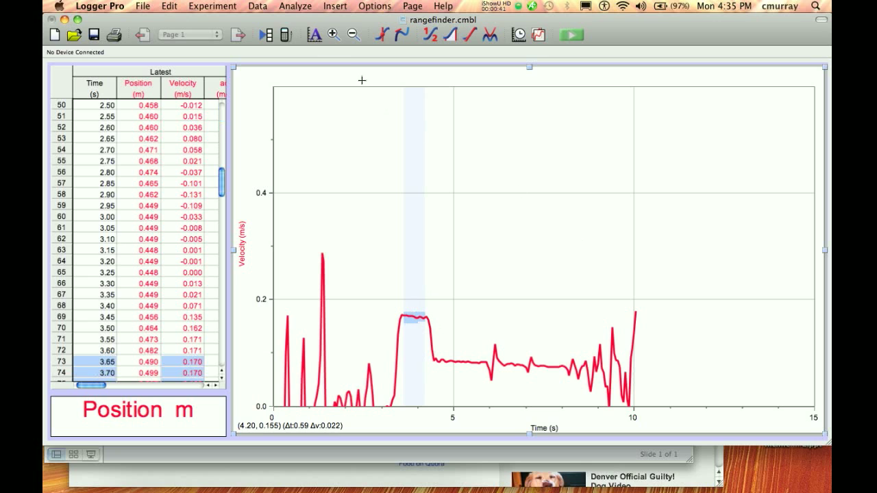
click(295, 9)
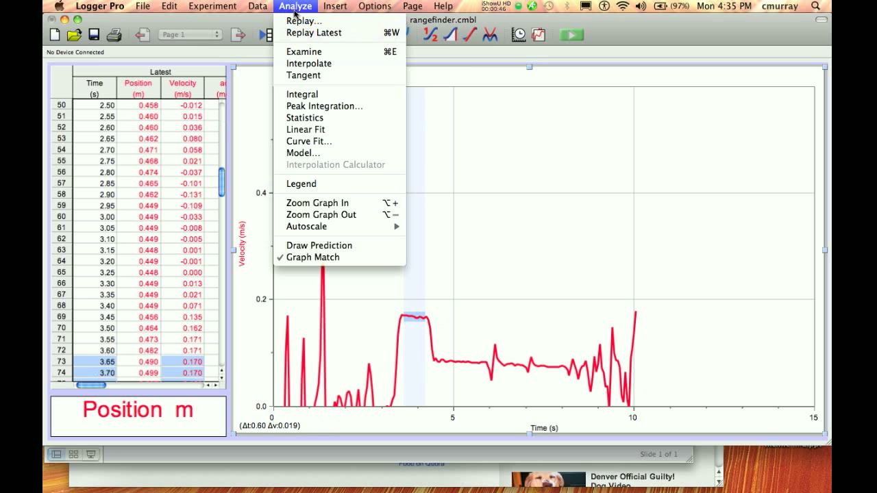
click(316, 120)
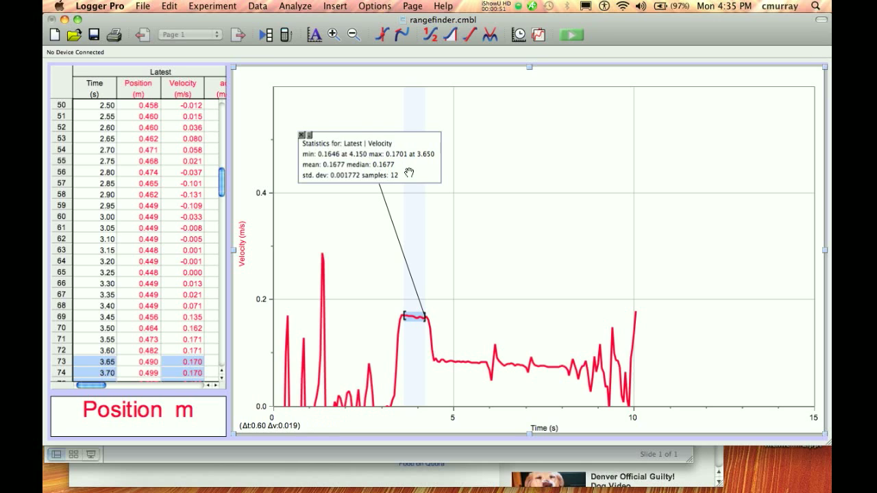
click(317, 159)
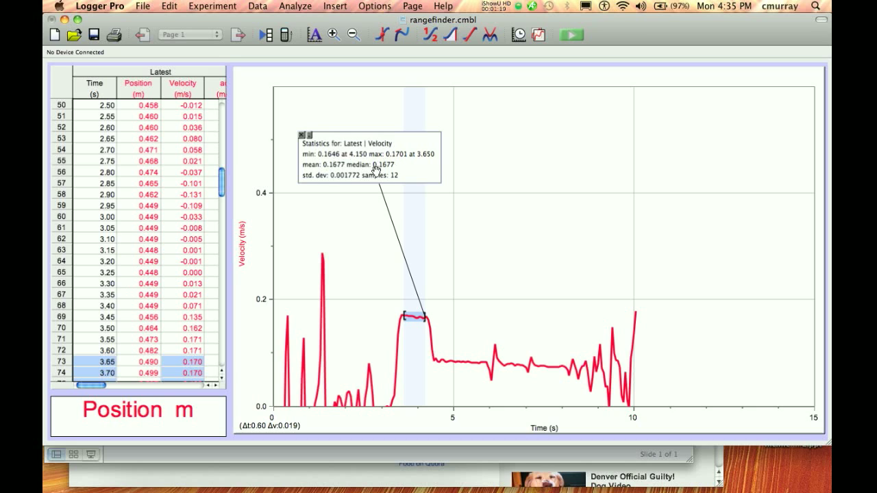
Switch to the HTPIB07 COM Lab.ppt slide and handwrite "Mean" and the fraction "Max − Min" over 2 beside the instructions
key(F9)
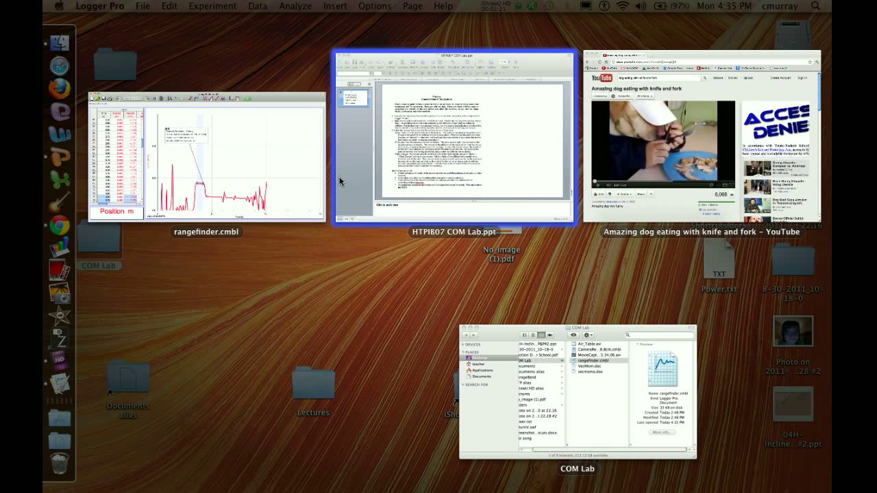
click(478, 149)
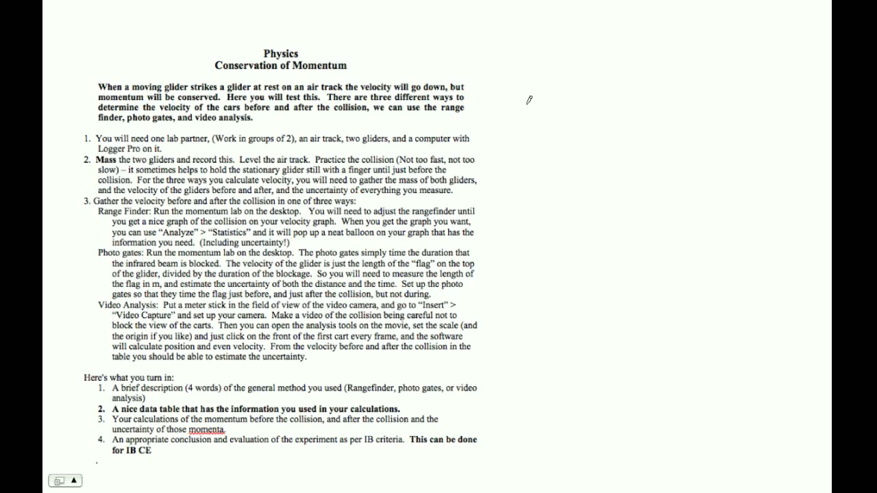
mouse_move(505, 158)
mouse_down()
mouse_move(510, 138)
mouse_move(521, 157)
mouse_move(545, 156)
mouse_up()
drag(552, 147, 566, 156)
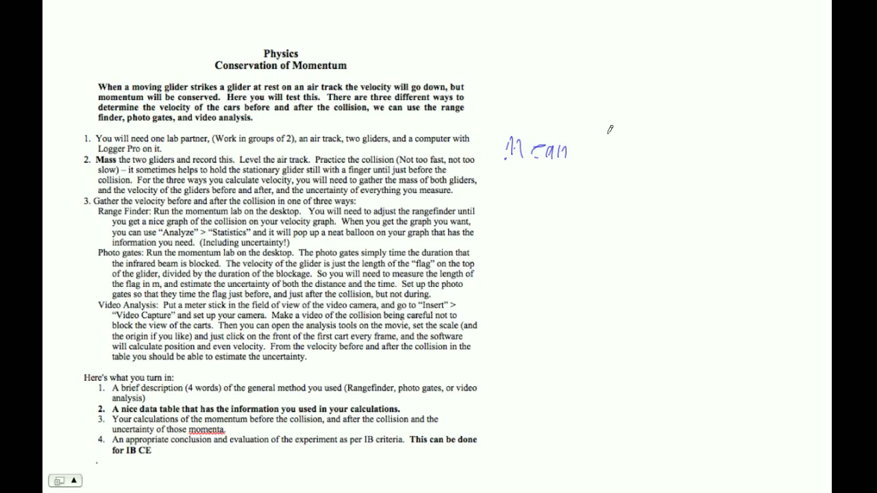
drag(622, 140, 732, 147)
mouse_move(676, 162)
mouse_down()
mouse_move(713, 158)
mouse_move(686, 182)
mouse_up()
Add upward arrows beneath both terms, labelling the fraction's arrow ΔV and the arrow under "Mean" V
drag(656, 228, 663, 201)
drag(651, 211, 666, 211)
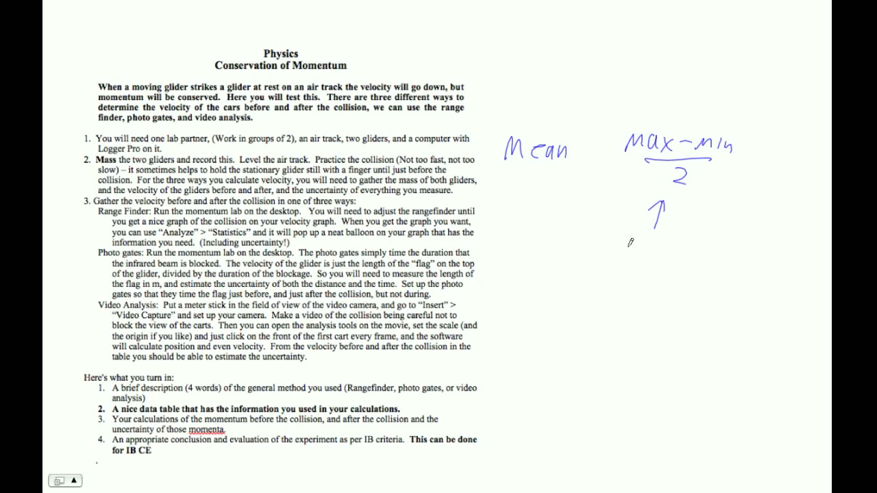
mouse_move(648, 259)
mouse_down()
mouse_move(626, 259)
mouse_move(669, 240)
mouse_up()
mouse_move(515, 230)
mouse_down()
mouse_move(531, 230)
mouse_move(524, 180)
mouse_move(533, 187)
mouse_up()
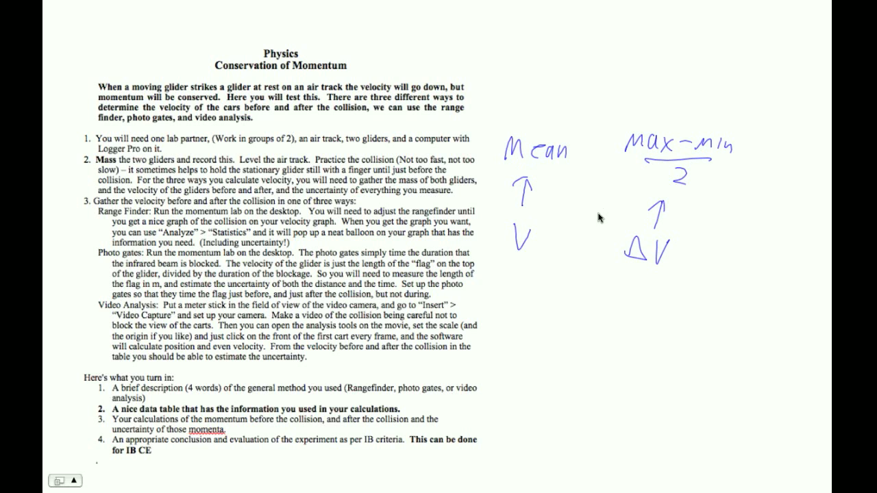
Back in Logger Pro, show statistics for the velocity plateau from about 4.6 to 5.8 s and move its balloon clear of the first one
key(super+Tab)
scroll(242, 159, up, 5)
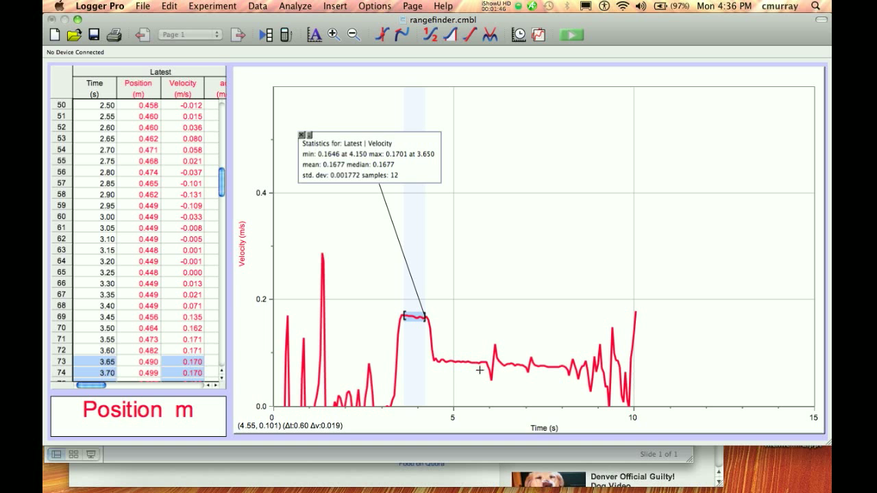
drag(438, 353, 481, 369)
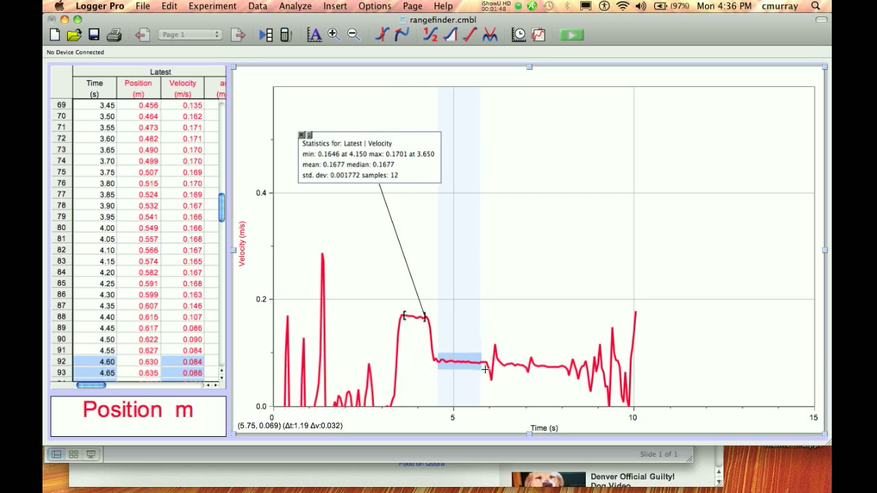
click(301, 6)
click(312, 118)
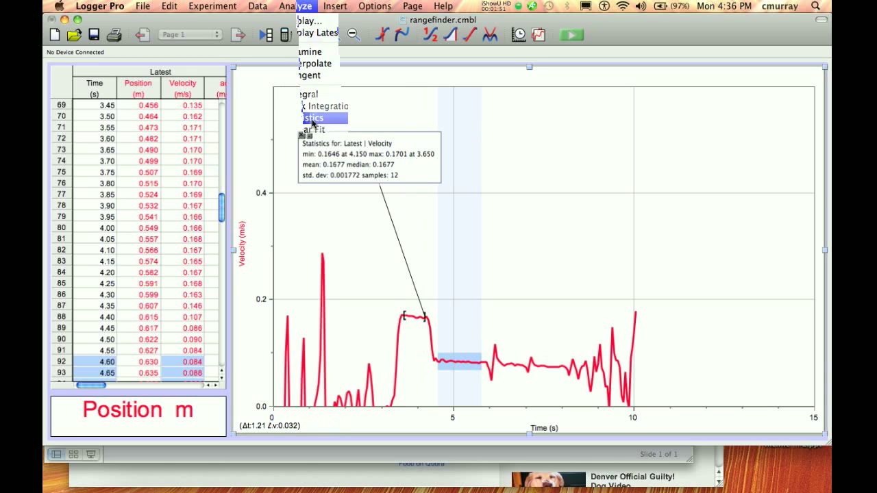
drag(344, 150, 567, 182)
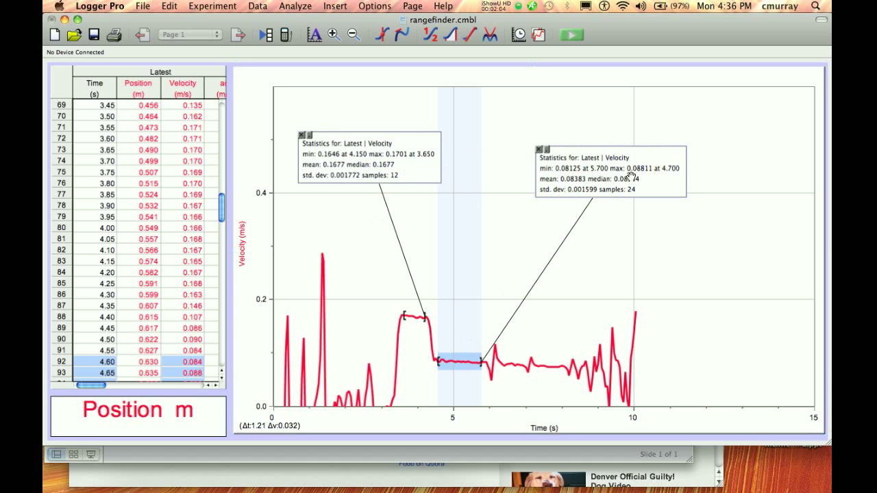
Return to the COM Lab slide and handwrite an underlined "masses" beside the introduction text
key(F3)
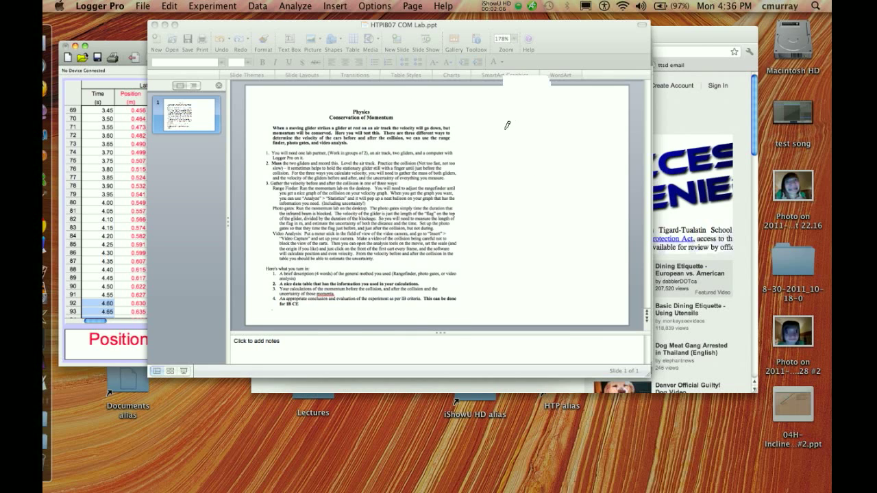
mouse_move(503, 132)
mouse_down()
mouse_move(515, 115)
mouse_move(517, 125)
mouse_up()
mouse_move(532, 112)
mouse_down()
mouse_move(535, 124)
mouse_move(550, 125)
mouse_up()
drag(557, 118, 581, 131)
drag(516, 142, 585, 134)
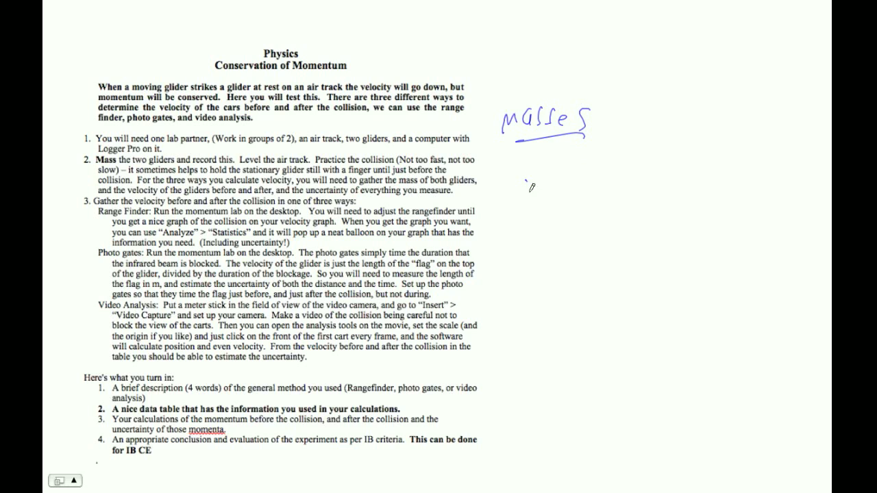
Handwrite the velocity symbols "V before" and "V after" on separate lines beneath "masses"
drag(526, 181, 538, 184)
mouse_move(541, 181)
mouse_down()
mouse_move(556, 220)
mouse_move(574, 218)
mouse_up()
drag(595, 207, 584, 225)
mouse_move(582, 216)
mouse_down()
mouse_move(601, 215)
mouse_move(604, 224)
mouse_up()
drag(611, 220, 618, 226)
mouse_move(534, 252)
mouse_down()
mouse_move(551, 254)
mouse_move(584, 286)
mouse_up()
mouse_move(580, 271)
mouse_down()
mouse_move(593, 270)
mouse_move(598, 288)
mouse_up()
mouse_move(593, 277)
mouse_down()
mouse_move(613, 274)
mouse_move(622, 287)
mouse_up()
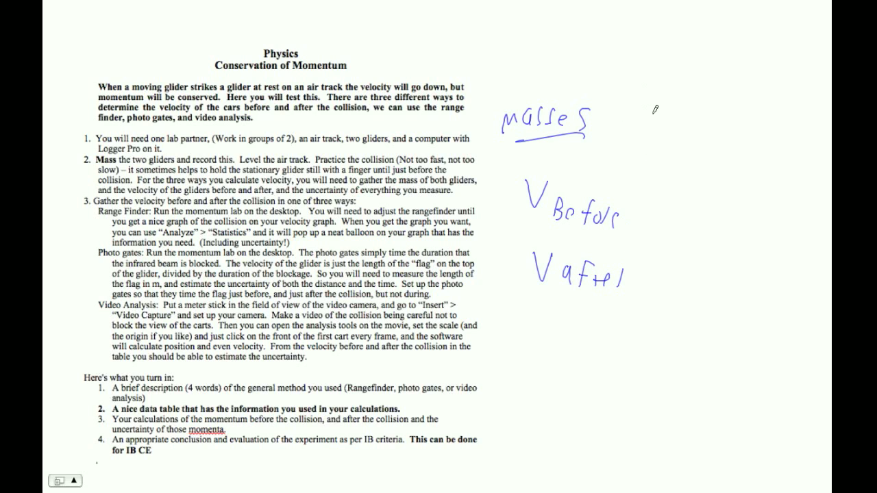
Write the uncertainty ± 1/2 beside "masses"
drag(653, 110, 653, 128)
mouse_move(644, 119)
mouse_down()
mouse_move(664, 118)
mouse_move(661, 135)
mouse_up()
drag(683, 107, 688, 142)
Above the mass uncertainty, write the examples .1 with .05 and a two-decimal blank with an underlined .005
drag(659, 50, 656, 74)
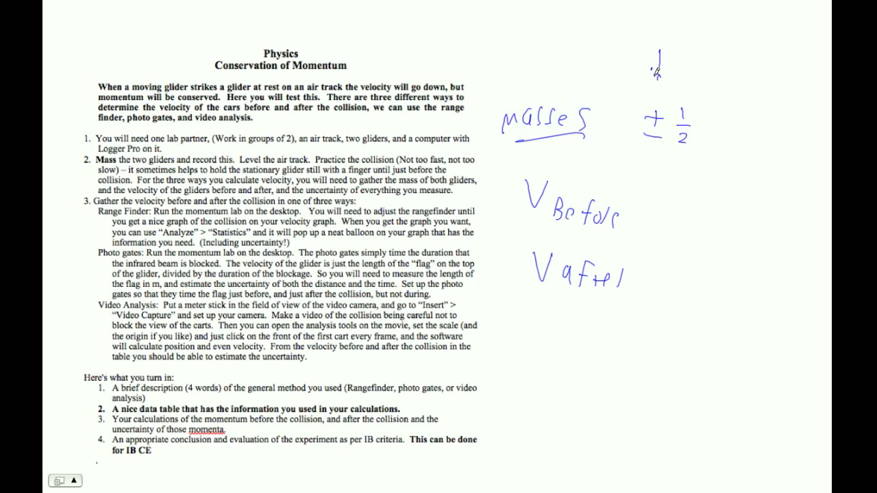
click(692, 66)
mouse_move(705, 56)
mouse_down()
mouse_move(712, 64)
mouse_move(707, 54)
mouse_up()
drag(725, 57, 715, 72)
drag(633, 31, 637, 32)
drag(641, 31, 648, 31)
mouse_move(719, 21)
mouse_down()
mouse_move(752, 21)
mouse_move(745, 36)
mouse_up()
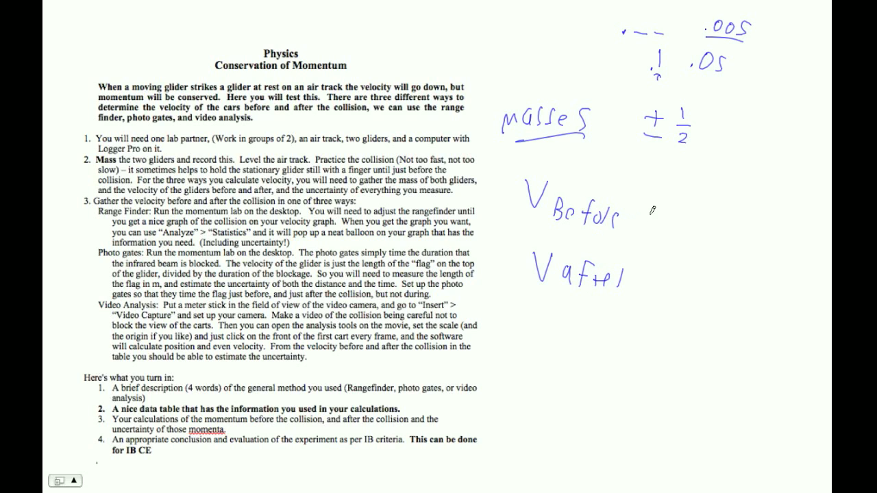
Write the uncertainty ± (max − min)/2 beside "V before"
mouse_move(652, 203)
mouse_down()
mouse_move(656, 234)
mouse_move(704, 207)
mouse_move(774, 219)
mouse_up()
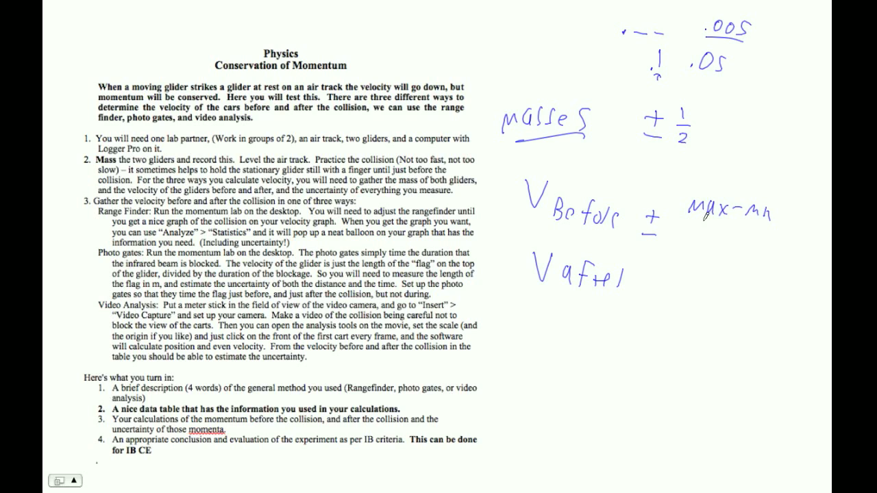
mouse_move(705, 222)
mouse_down()
mouse_move(755, 220)
mouse_move(739, 241)
mouse_up()
Handwrite the momentum formula P = mv below the velocity terms
drag(562, 343, 562, 376)
mouse_move(564, 345)
mouse_down()
mouse_move(573, 355)
mouse_move(601, 348)
mouse_up()
drag(593, 356, 647, 347)
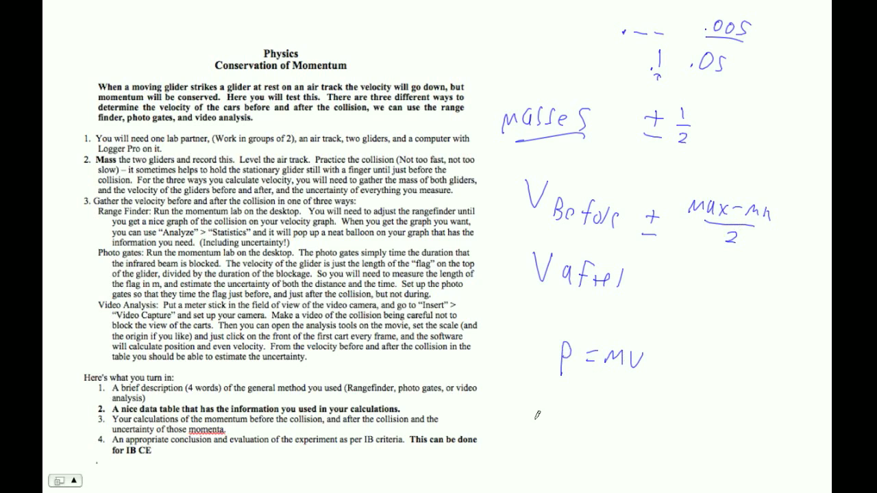
Write the uncertainty formula ΔP/P = ΔM/M + ΔV/V beneath the momentum formula, scribbling out the stray symbol in the last denominator
mouse_move(538, 401)
mouse_down()
mouse_move(529, 418)
mouse_move(563, 429)
mouse_move(548, 467)
mouse_up()
drag(584, 425, 596, 423)
drag(585, 431, 627, 425)
mouse_move(633, 429)
mouse_down()
mouse_move(636, 416)
mouse_move(646, 428)
mouse_up()
mouse_move(610, 443)
mouse_down()
mouse_move(642, 441)
mouse_move(641, 451)
mouse_move(673, 441)
mouse_move(707, 430)
mouse_move(721, 409)
mouse_up()
mouse_move(688, 443)
mouse_down()
mouse_move(716, 441)
mouse_move(700, 465)
mouse_move(703, 454)
mouse_move(709, 466)
mouse_move(725, 450)
mouse_up()
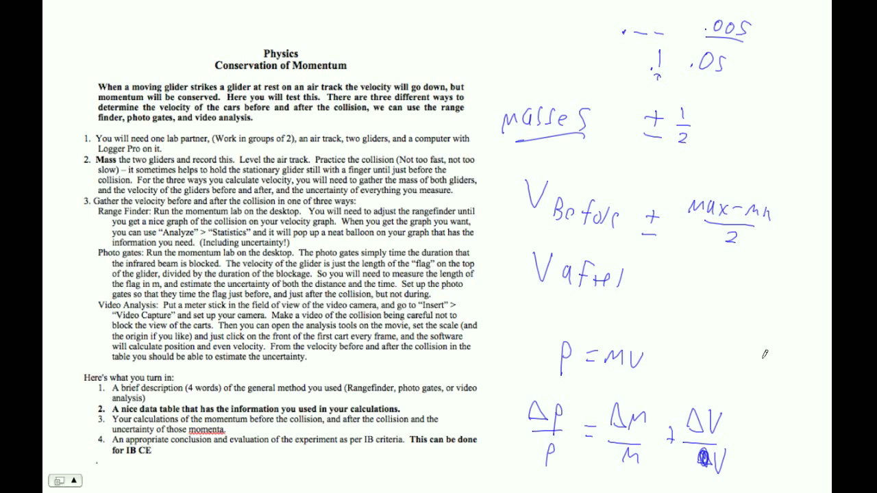